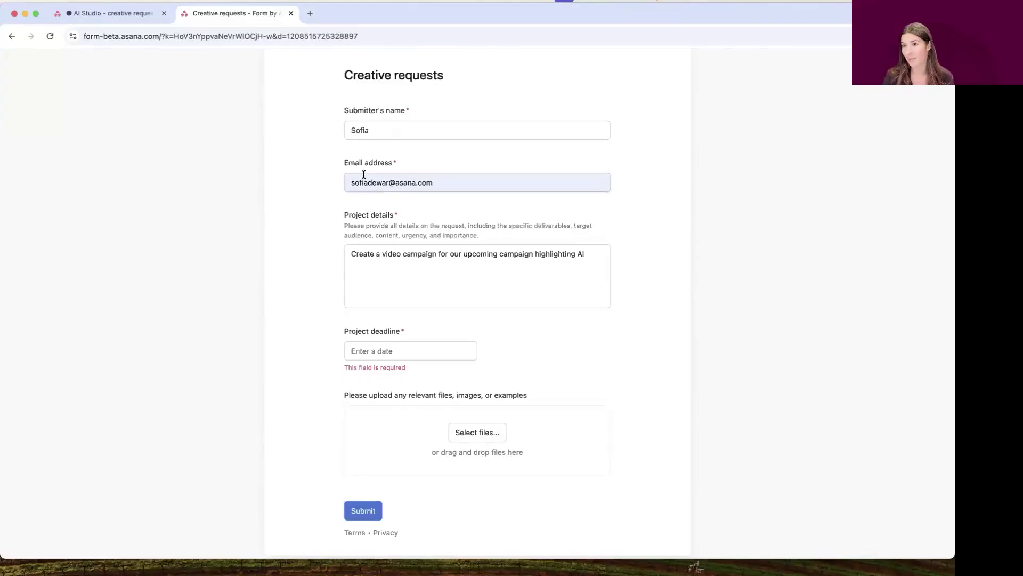
# - Set the creative request's project deadline to Monday, November 25, 2024 and submit the form
pyautogui.click(365, 130)
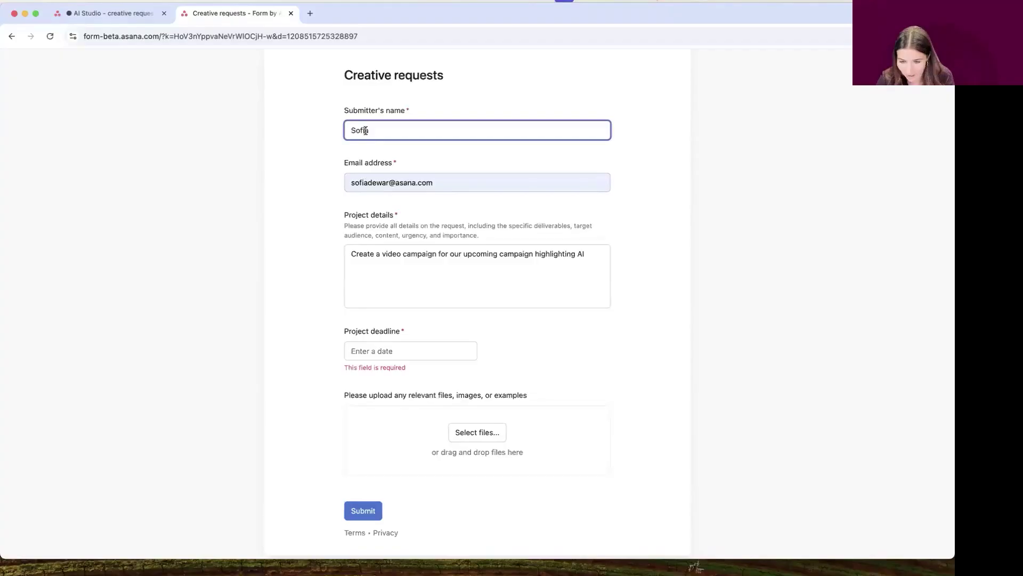
pyautogui.click(356, 181)
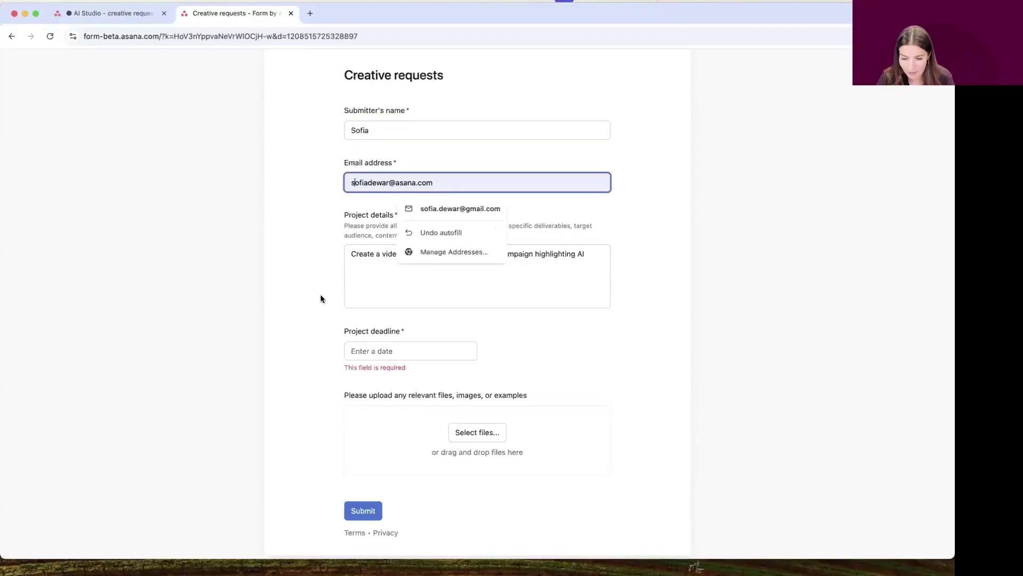
pyautogui.click(360, 289)
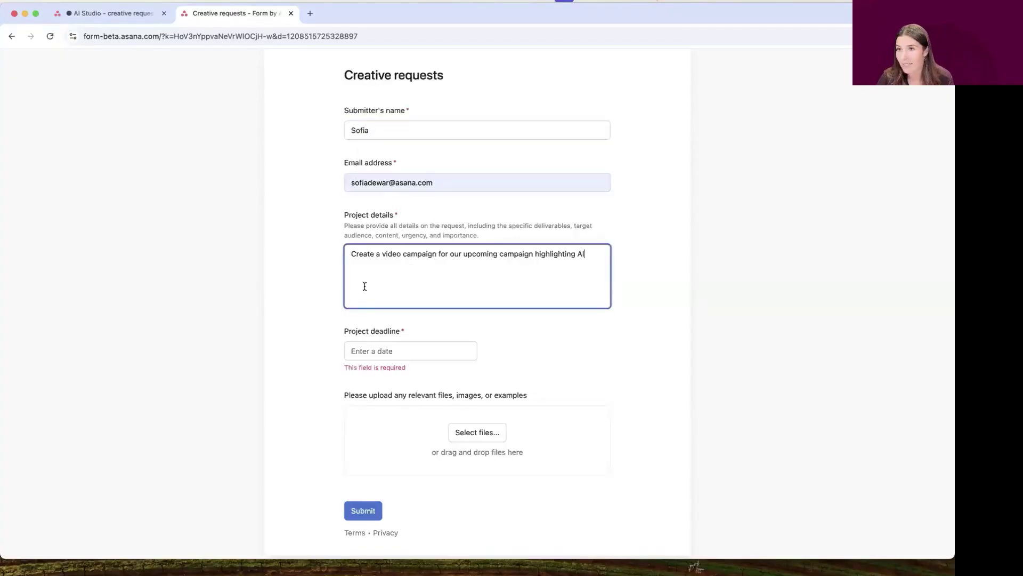
pyautogui.click(364, 348)
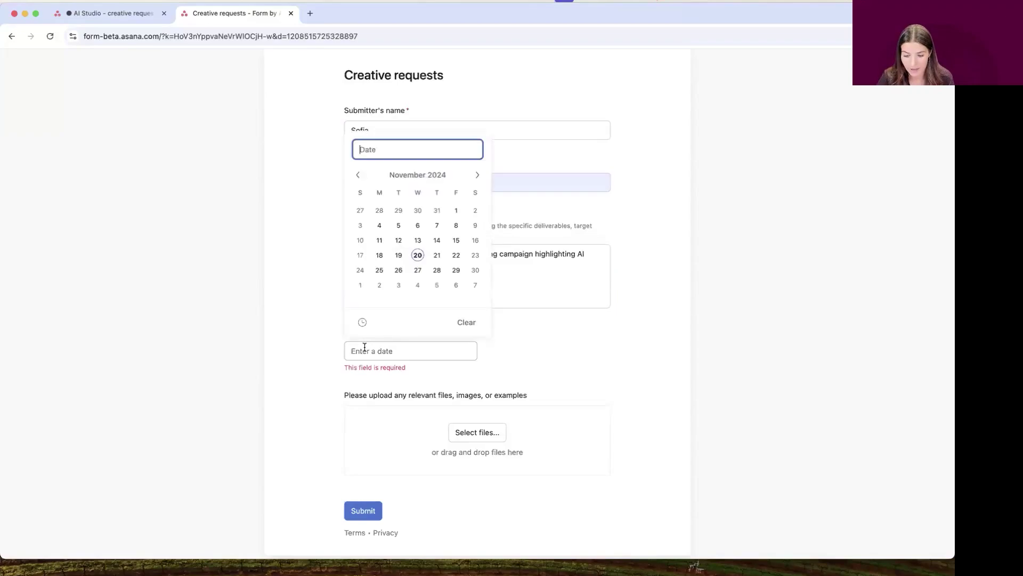
pyautogui.click(379, 271)
pyautogui.click(325, 328)
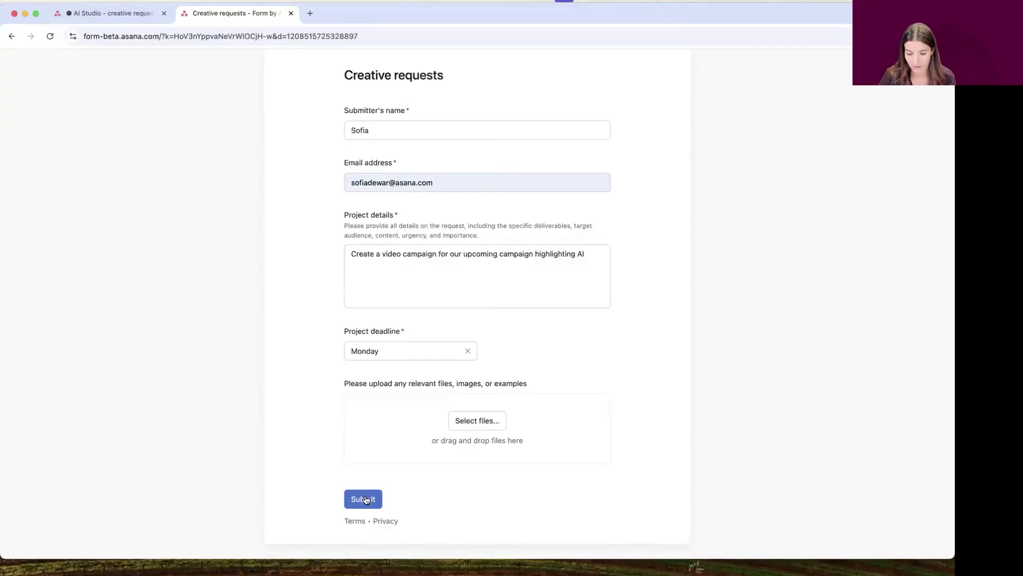
pyautogui.scroll(-5, 366, 499)
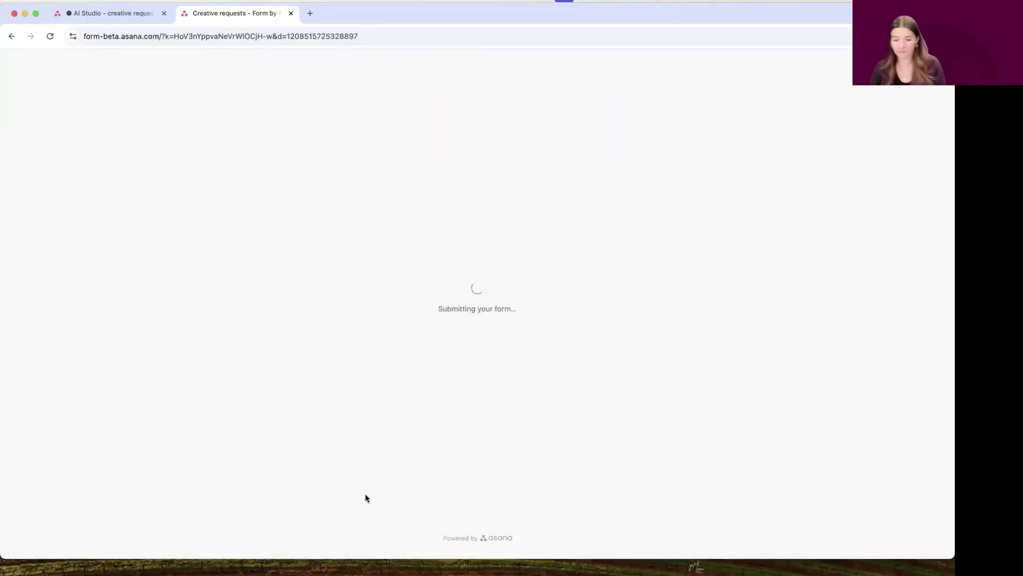
# - Open the new AI Campaign Video request due Nov 25 in the project list and read its description, activity and full AI: QA check comment
pyautogui.click(120, 22)
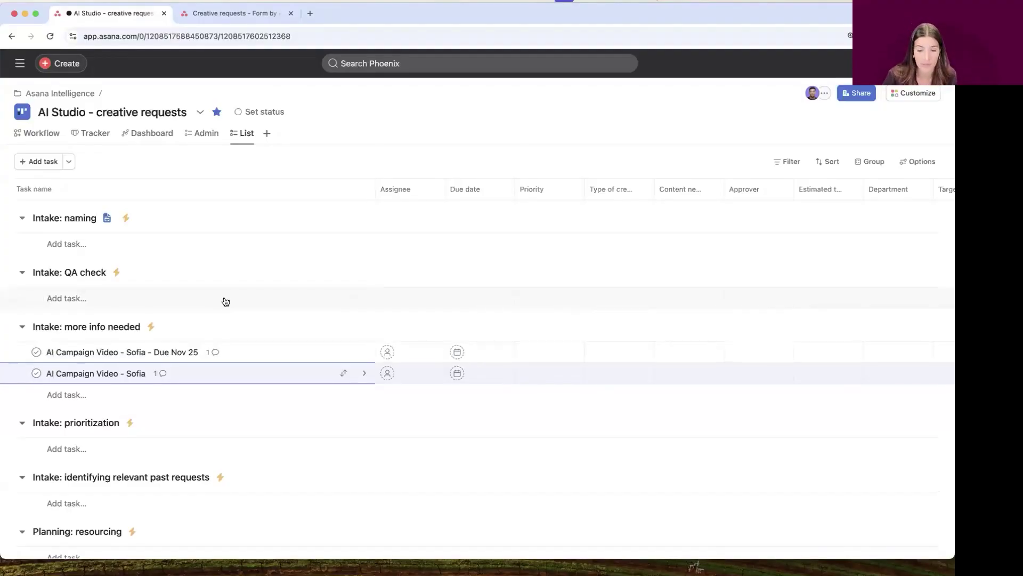
pyautogui.click(261, 360)
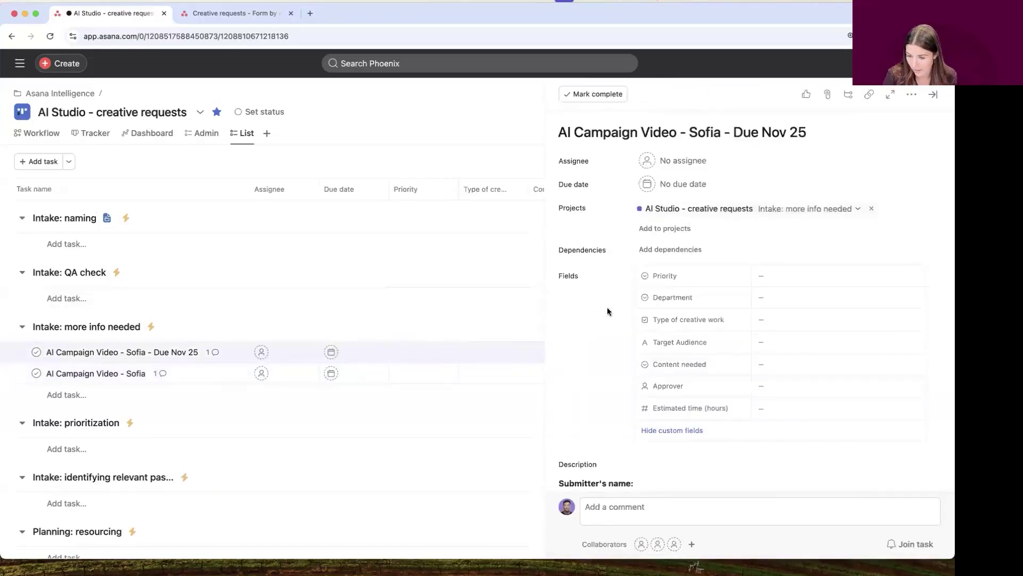
pyautogui.scroll(-6, 608, 312)
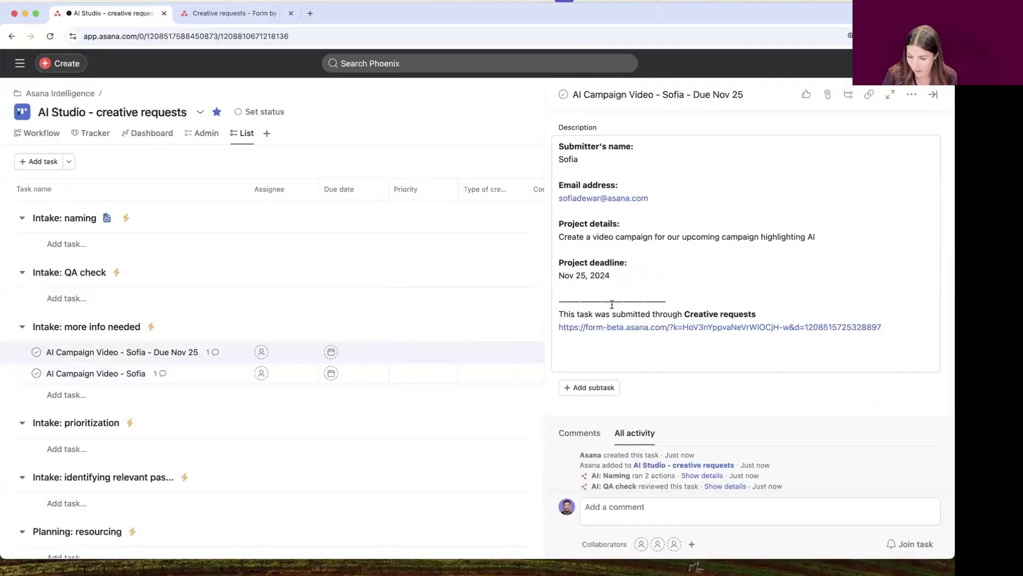
pyautogui.scroll(2, 612, 304)
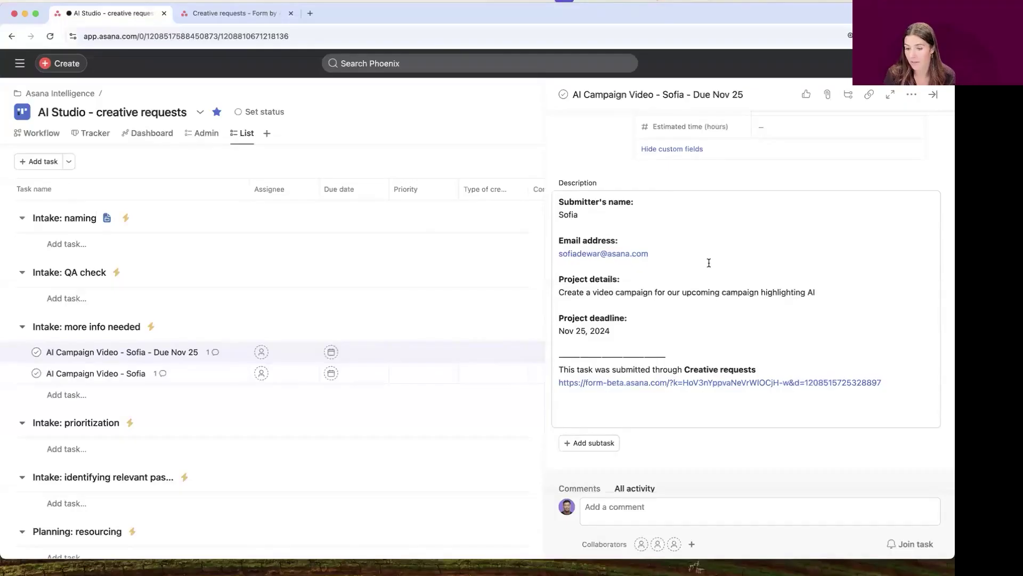
pyautogui.scroll(-3, 711, 283)
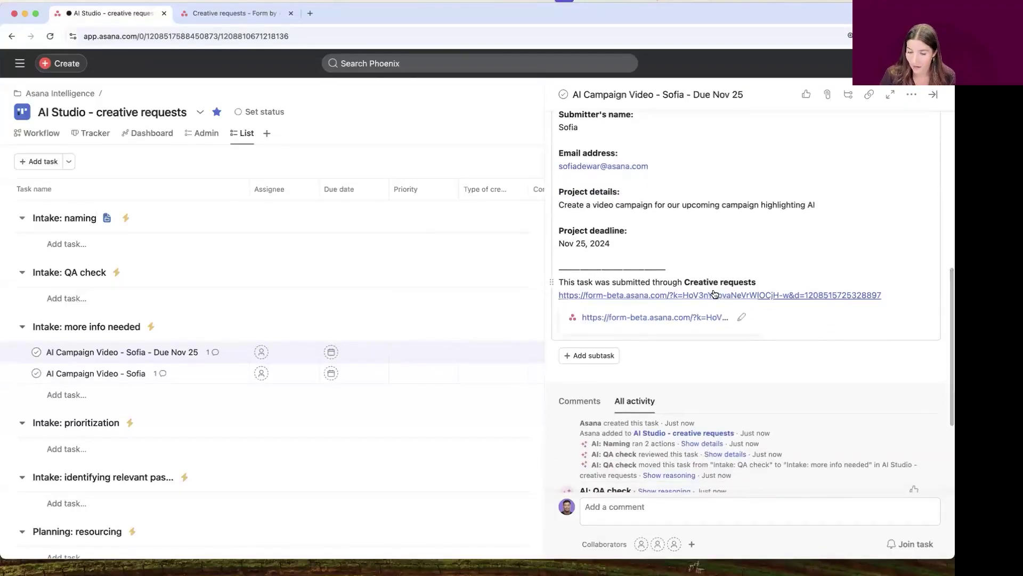
pyautogui.scroll(-3, 715, 294)
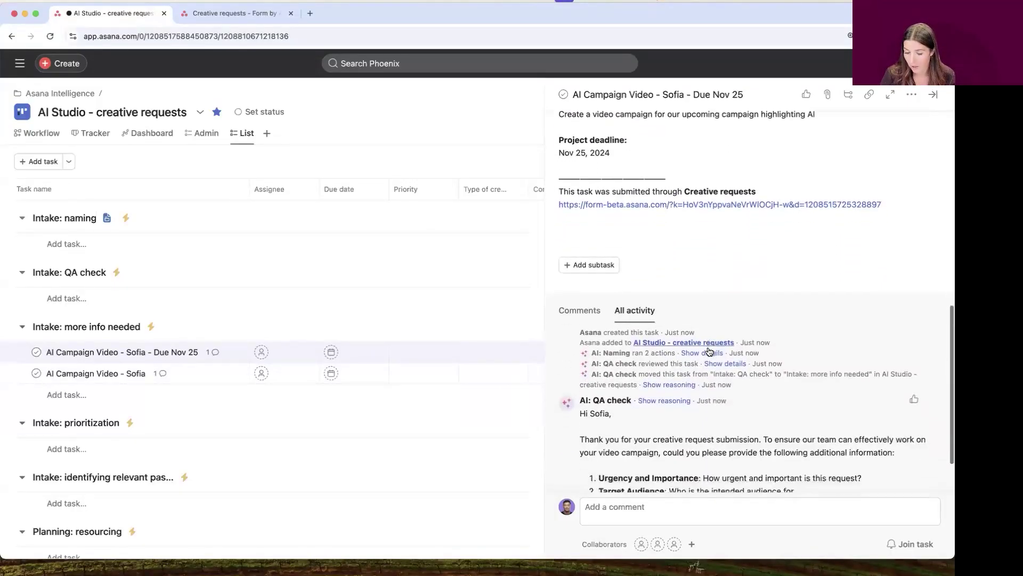
pyautogui.scroll(-2, 709, 351)
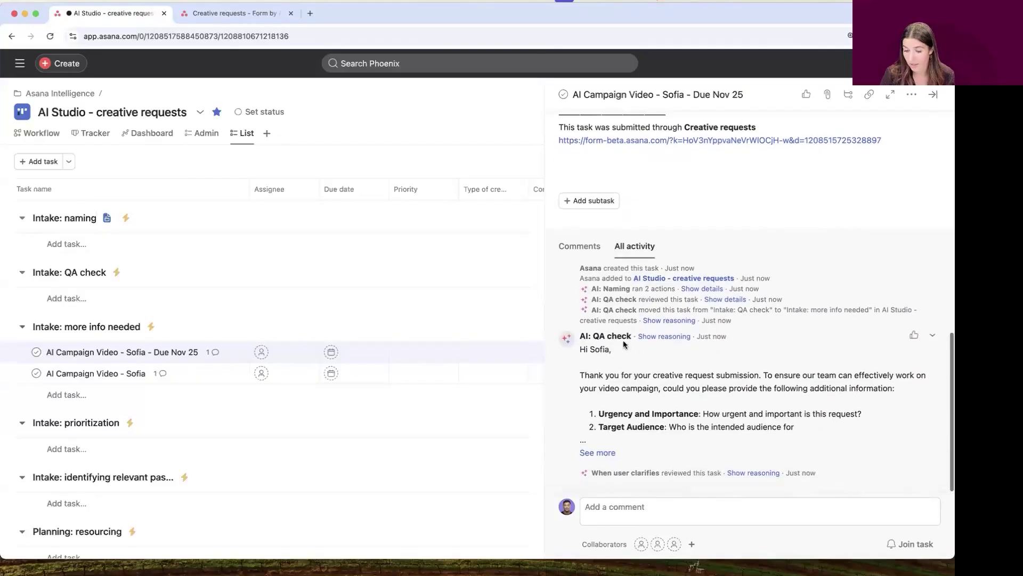
pyautogui.click(598, 452)
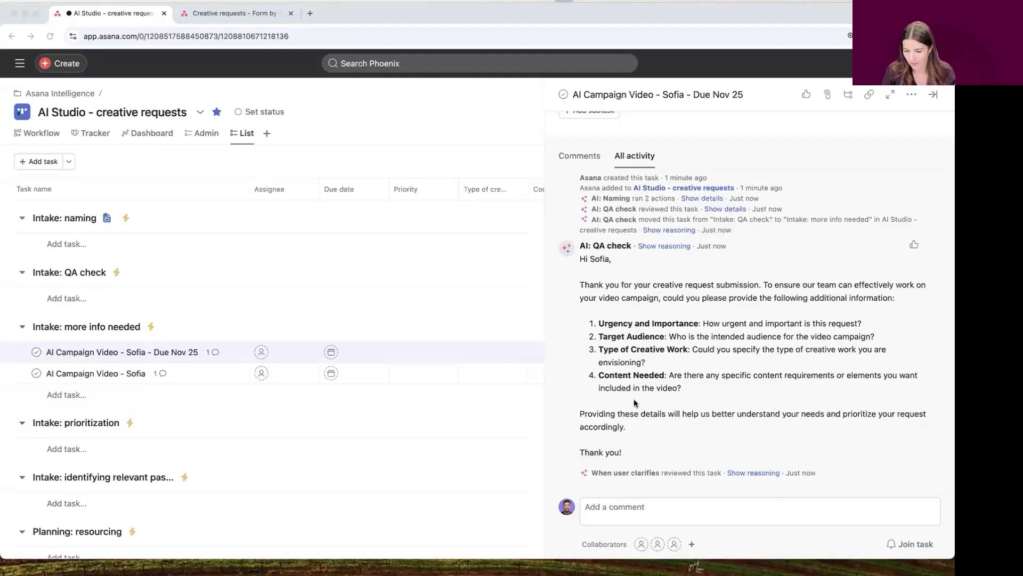
# - Post the copied answers on urgency, creative work type, target audience, key messages and approver as a task comment, with bold formatting removed
pyautogui.click(619, 511)
pyautogui.press('super+v')
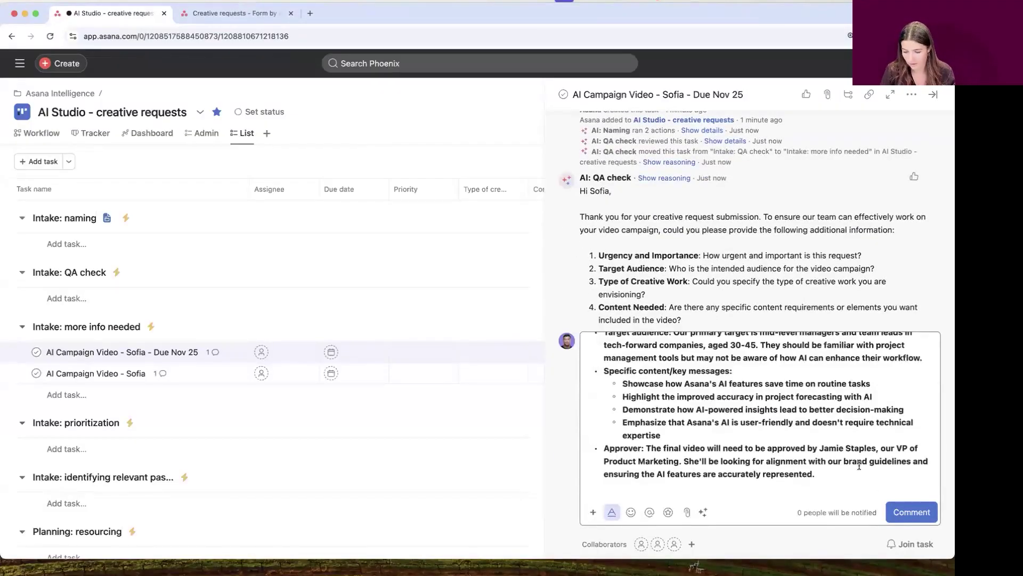
pyautogui.press('super+a')
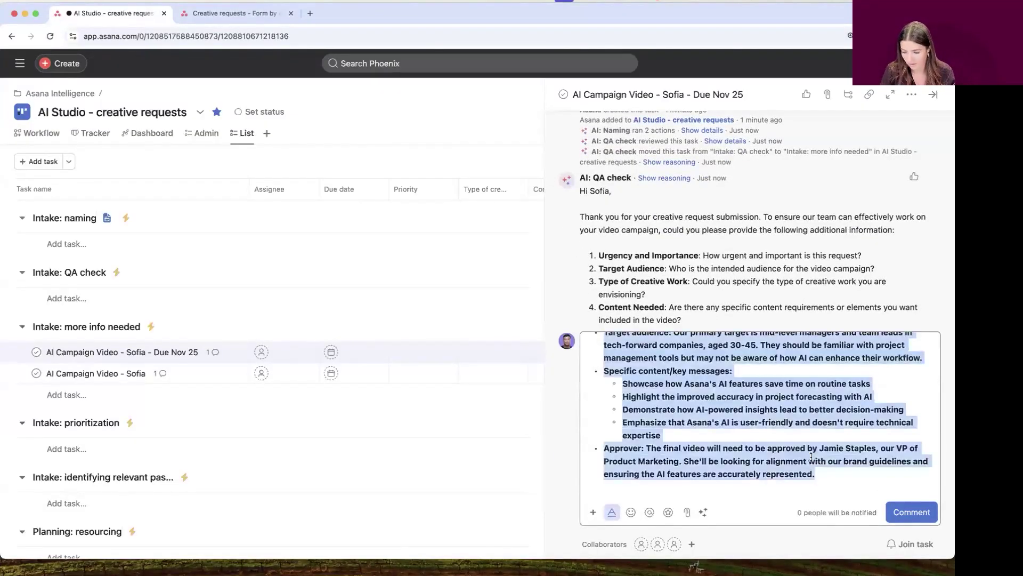
pyautogui.click(613, 511)
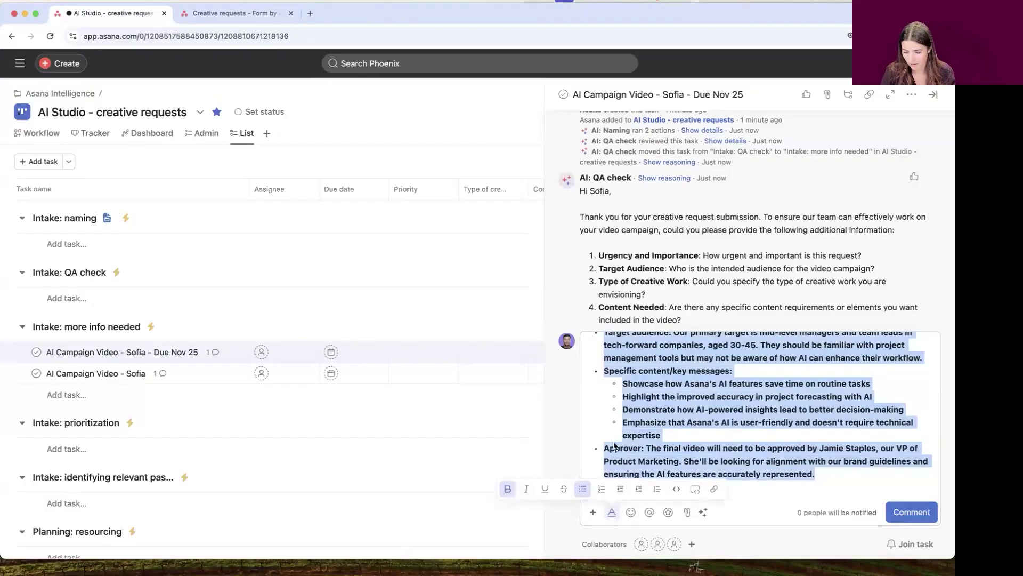
pyautogui.click(508, 489)
pyautogui.click(817, 467)
pyautogui.click(898, 518)
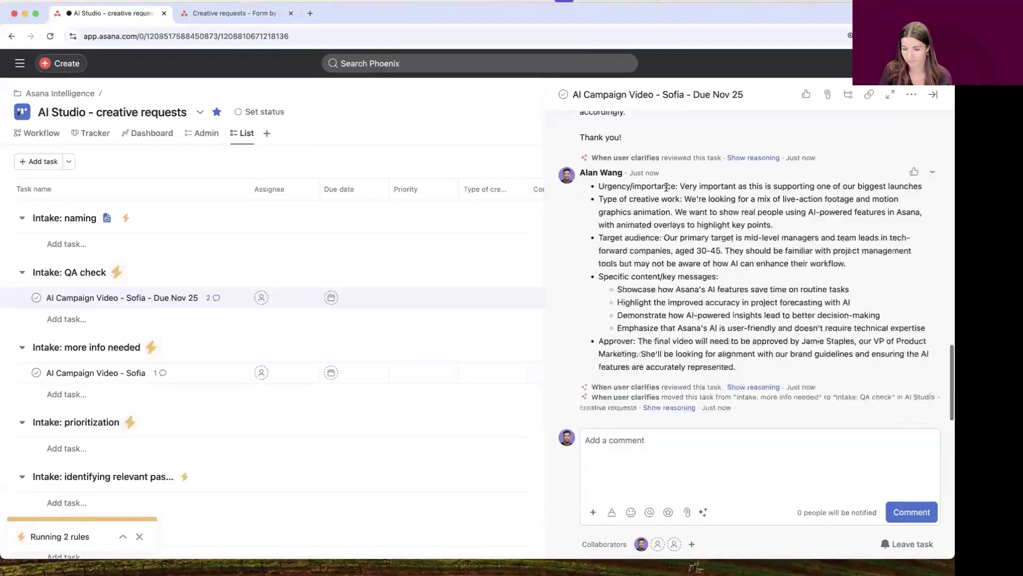
# - Review the task's rule activity, subtasks and custom fields following the clarification comment
pyautogui.scroll(5, 666, 187)
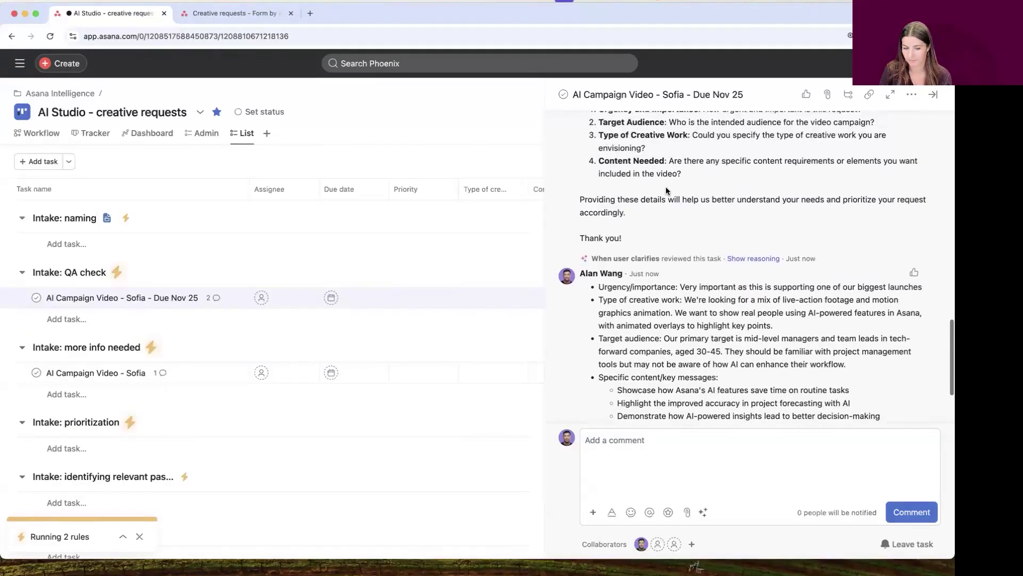
pyautogui.scroll(-5, 666, 187)
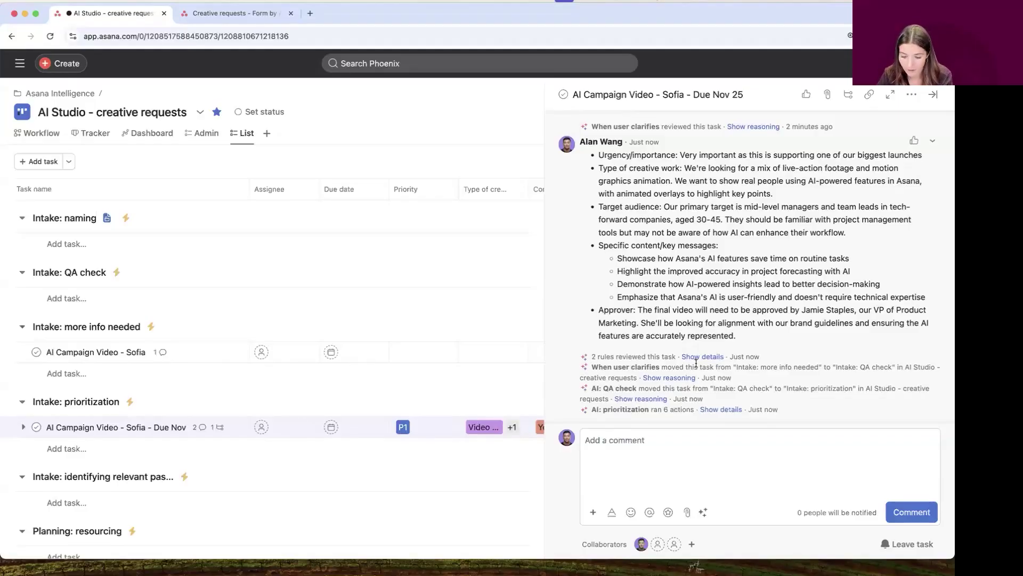
pyautogui.scroll(5, 719, 329)
pyautogui.scroll(10, 723, 361)
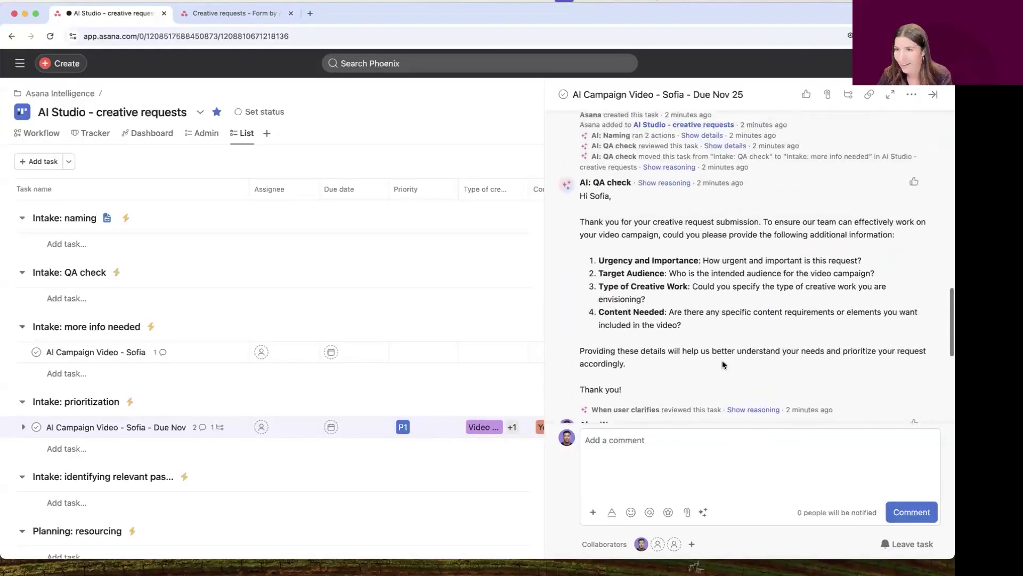
pyautogui.scroll(10, 723, 360)
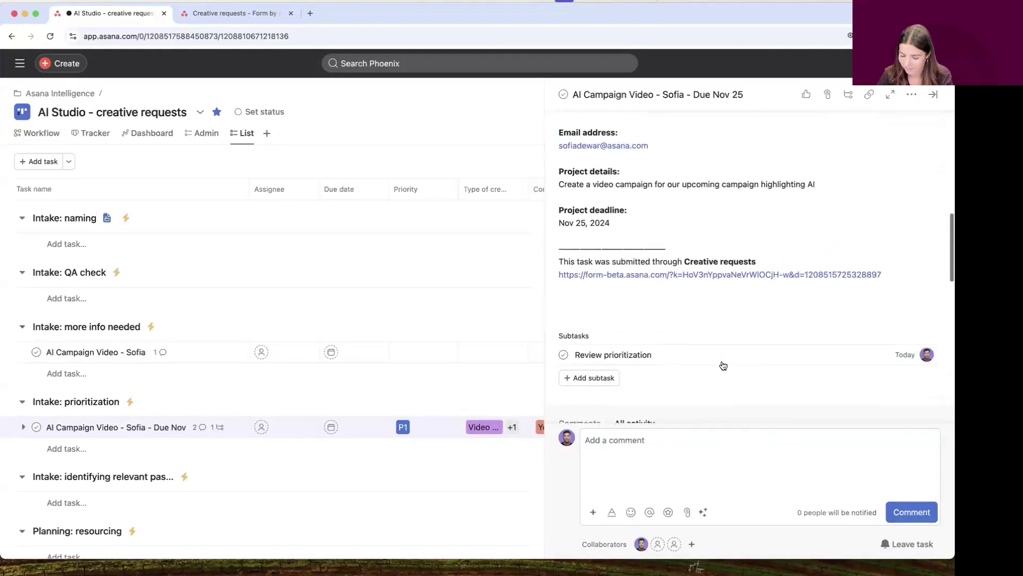
pyautogui.scroll(1, 722, 361)
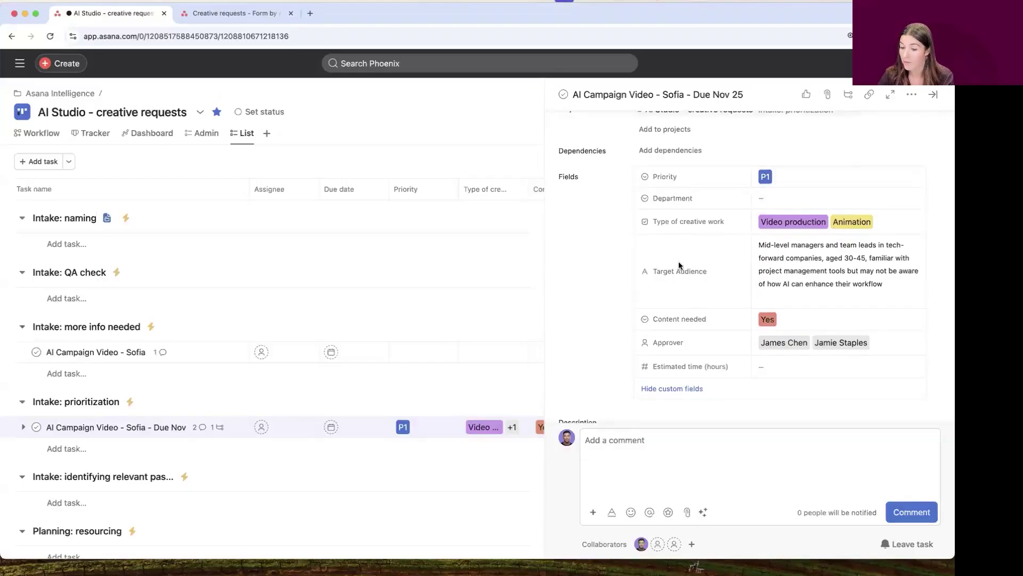
# - Open the project's workflow and examine the automated rules across its intake and planning sections
pyautogui.moveTo(656, 275)
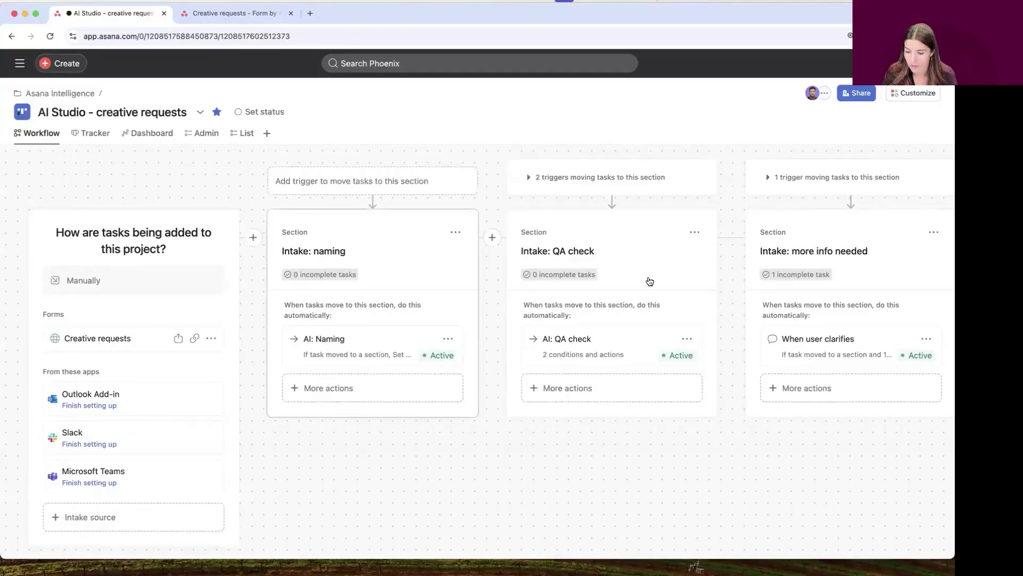
pyautogui.hscroll(3, 648, 283)
pyautogui.hscroll(10, 650, 281)
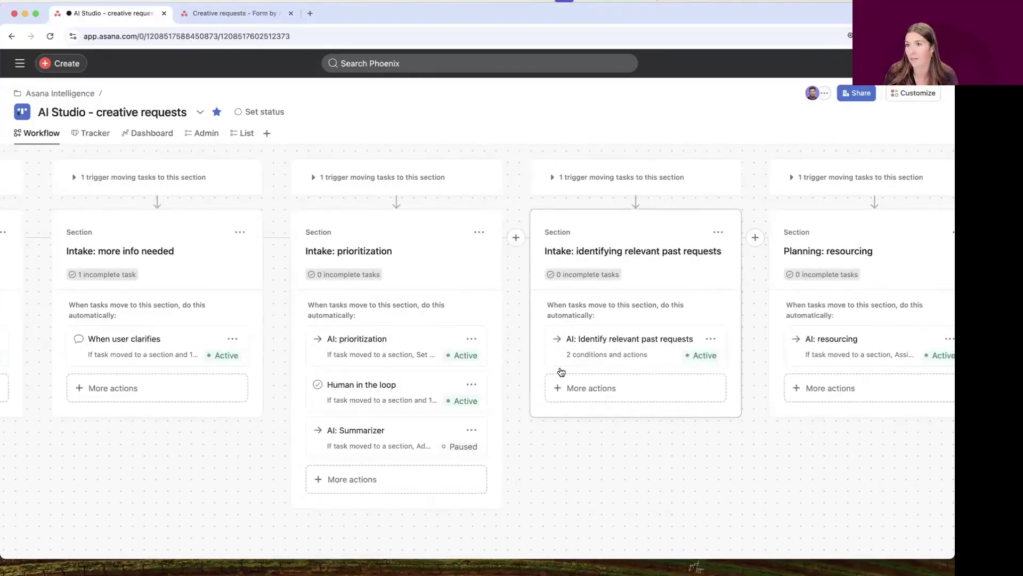
pyautogui.hscroll(-10, 561, 372)
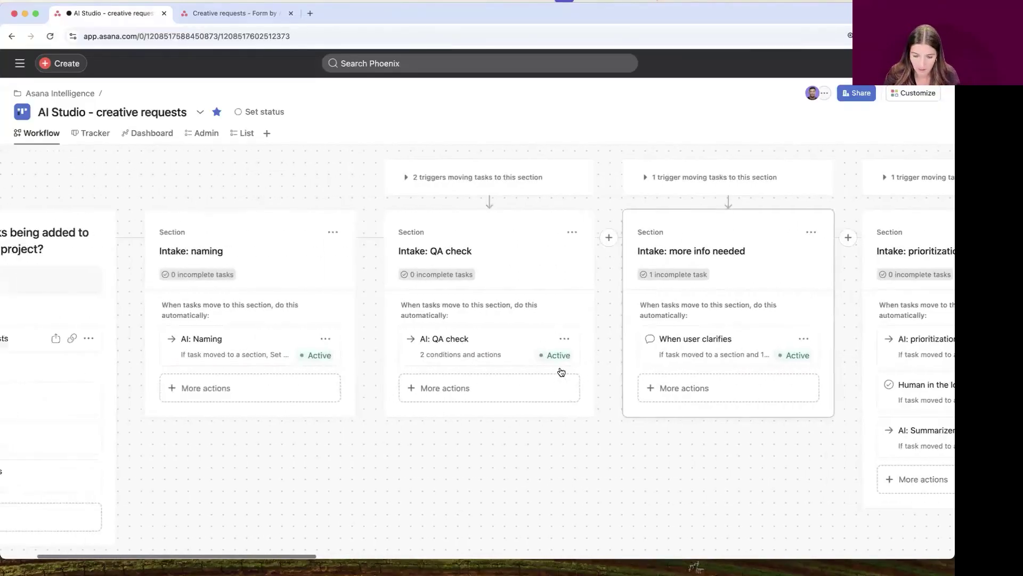
pyautogui.hscroll(-2, 561, 372)
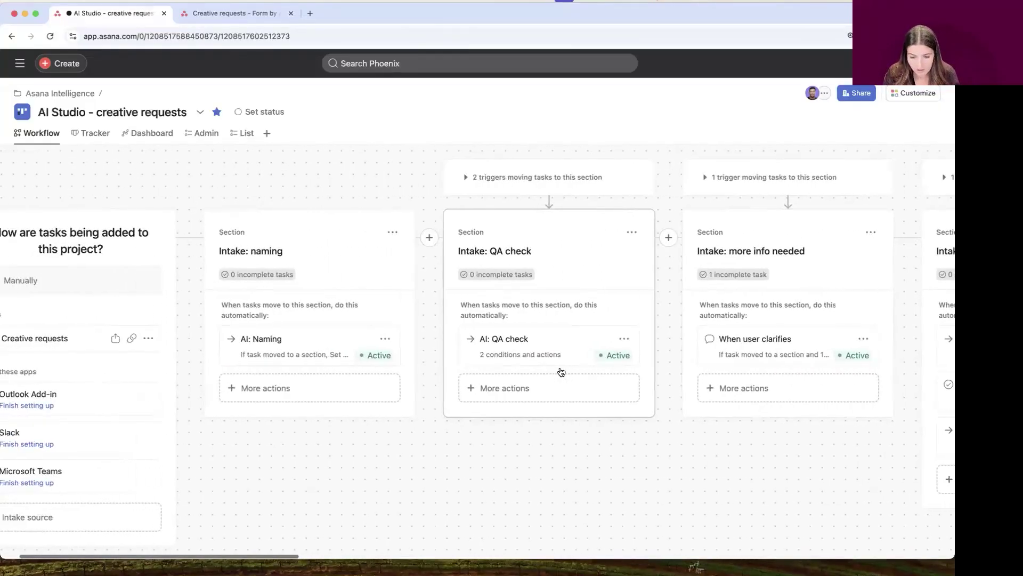
pyautogui.hscroll(-1, 561, 372)
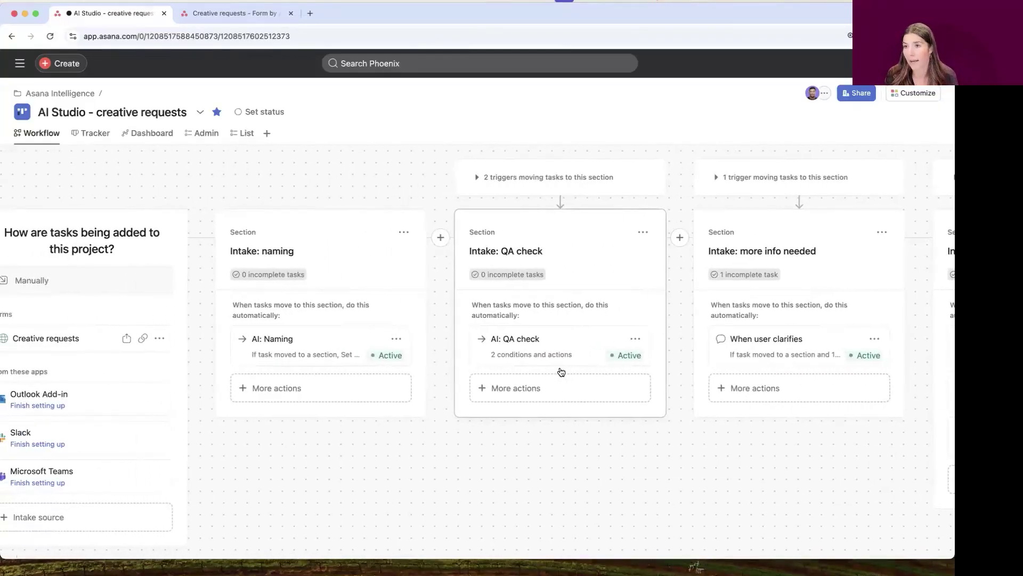
# - Inspect the AI: Naming rule and its AI instructions, model and data permissions, and return to the workflow
pyautogui.click(324, 336)
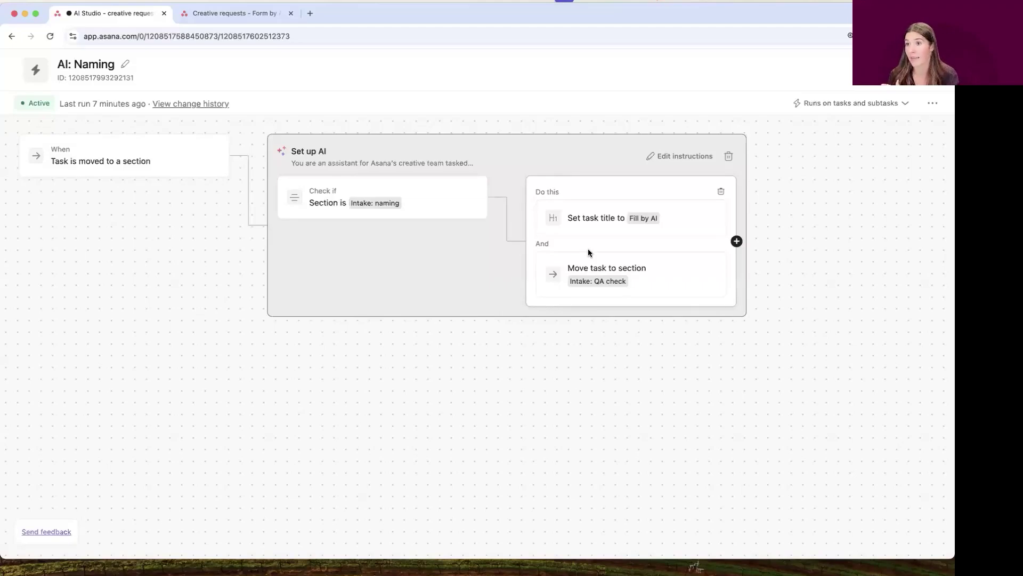
pyautogui.click(413, 265)
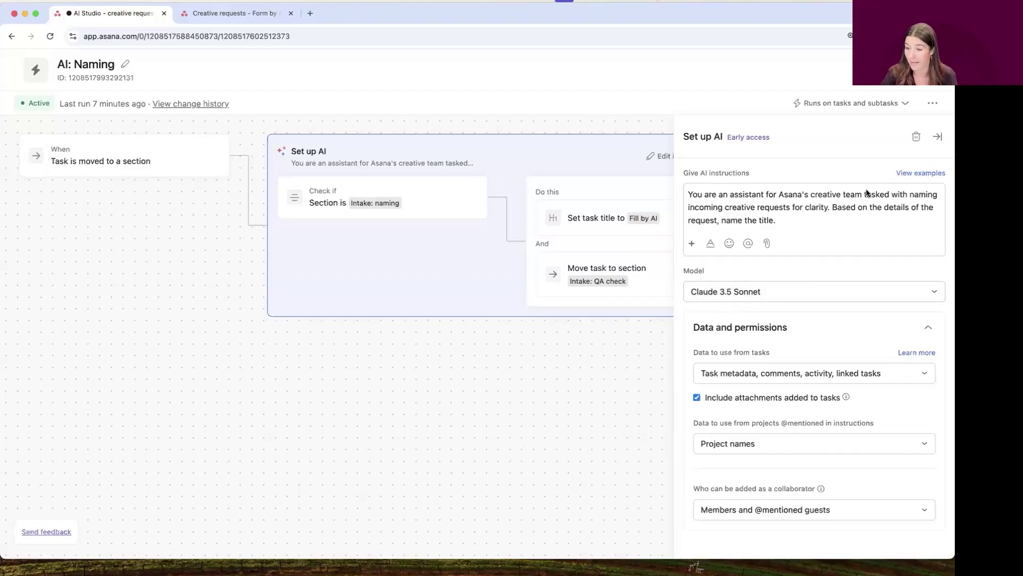
pyautogui.click(936, 138)
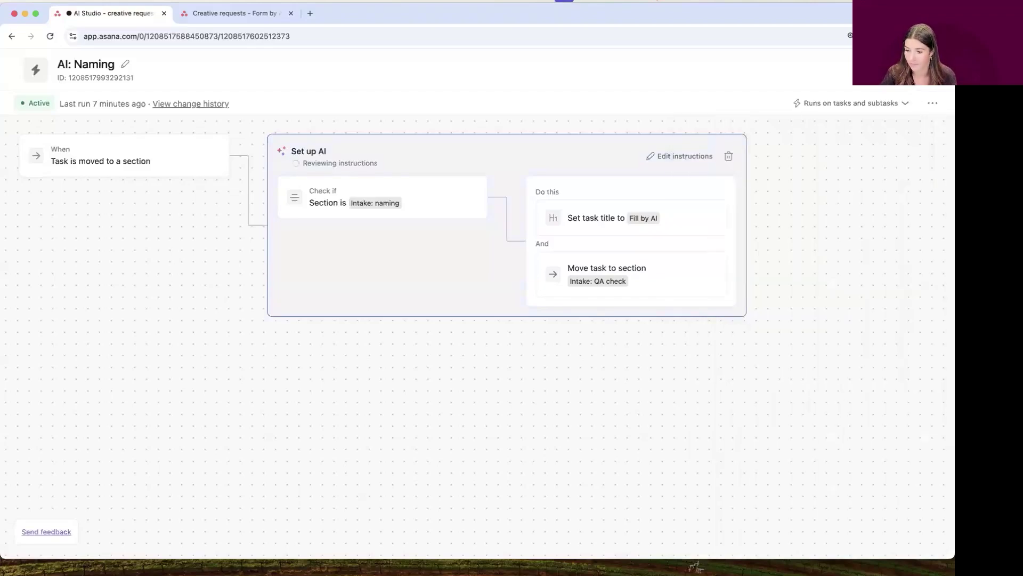
pyautogui.click(936, 102)
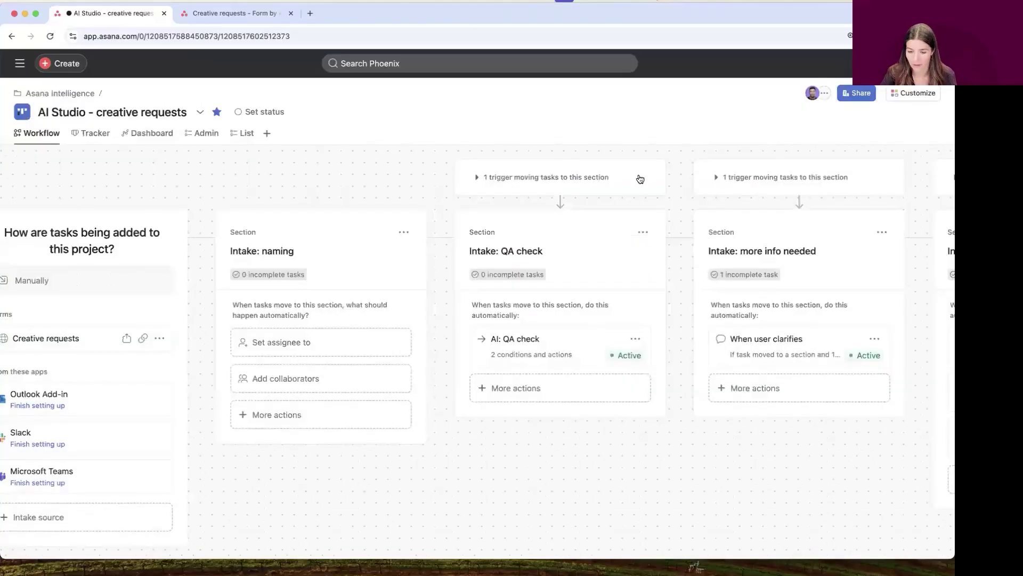
# - Inspect the AI: QA check rule's conditions, actions and AI instructions, and return to the workflow
pyautogui.click(581, 348)
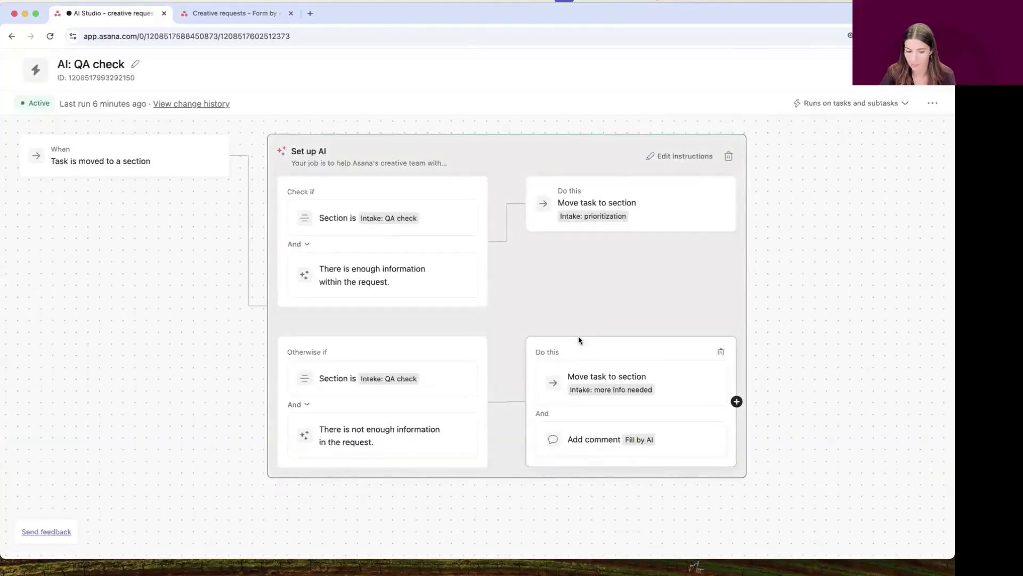
pyautogui.click(557, 262)
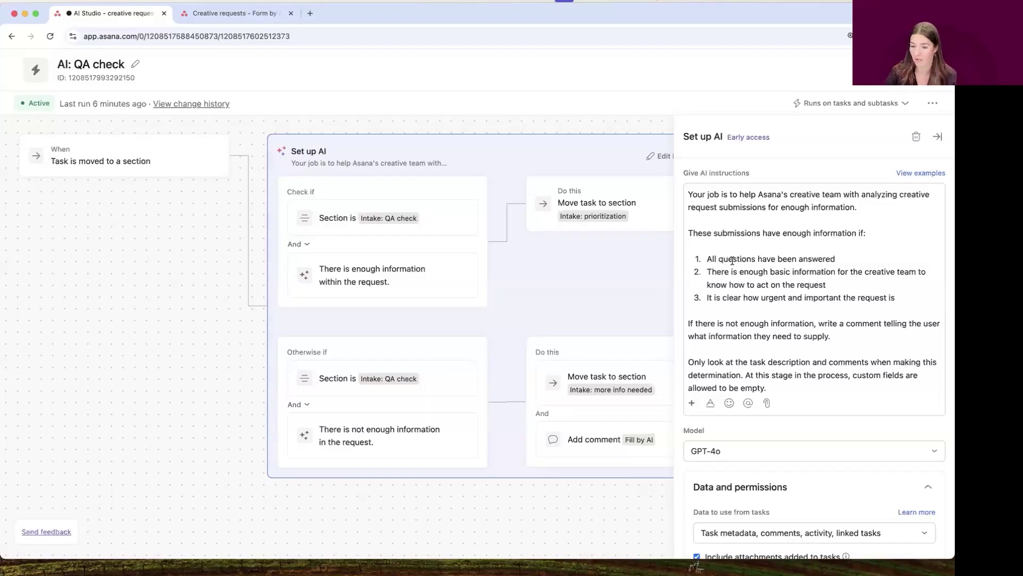
pyautogui.click(938, 64)
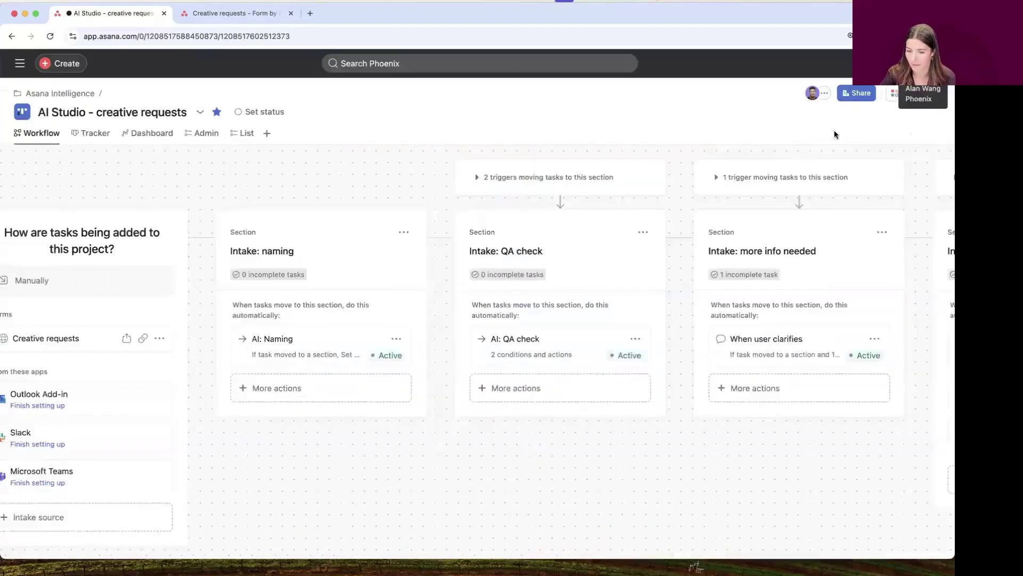
# - Inspect the AI: prioritization rule's actions and the priority criteria in its AI instructions, and return to the workflow
pyautogui.hscroll(3, 666, 256)
pyautogui.hscroll(4, 649, 267)
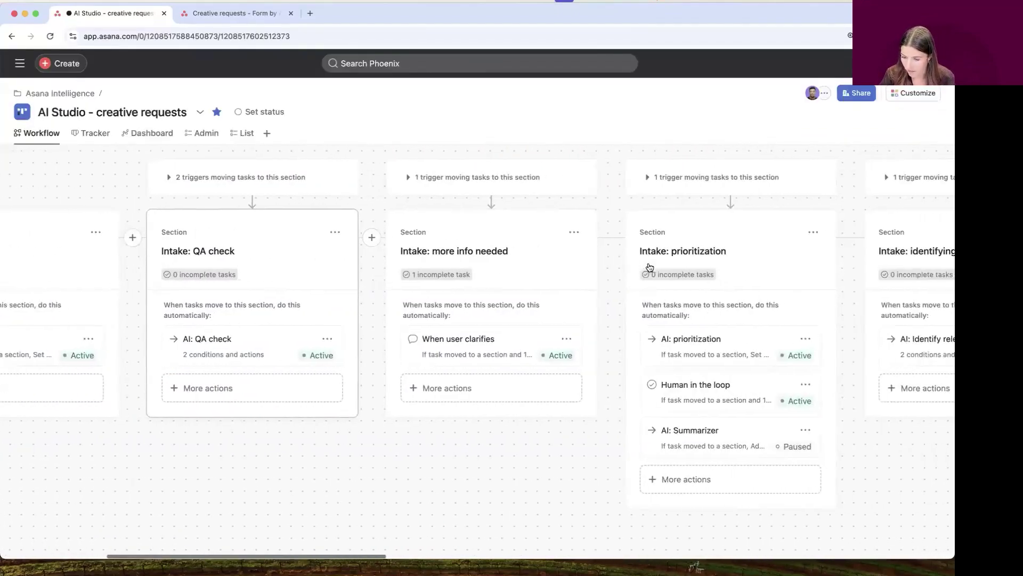
pyautogui.click(624, 339)
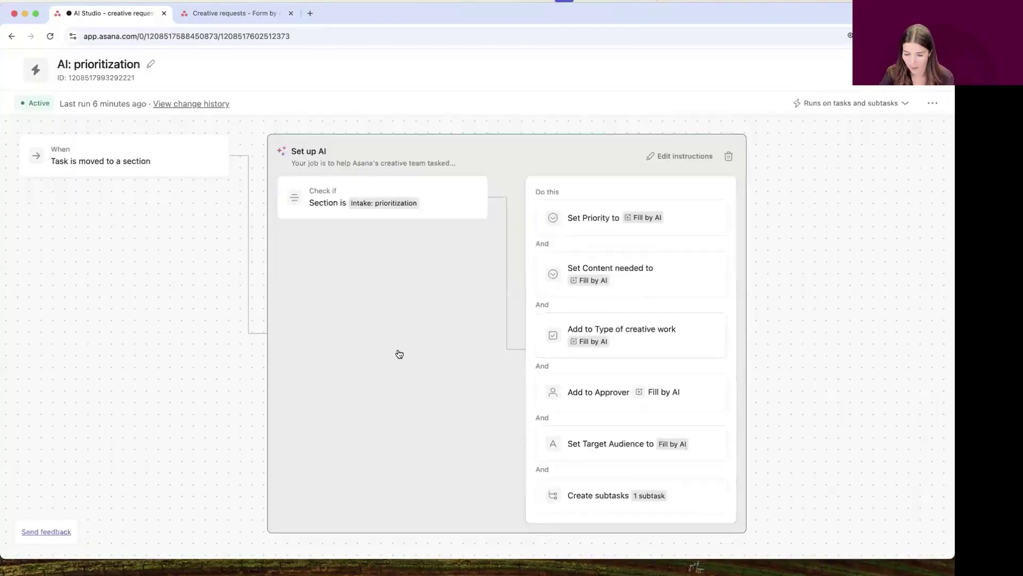
pyautogui.click(399, 353)
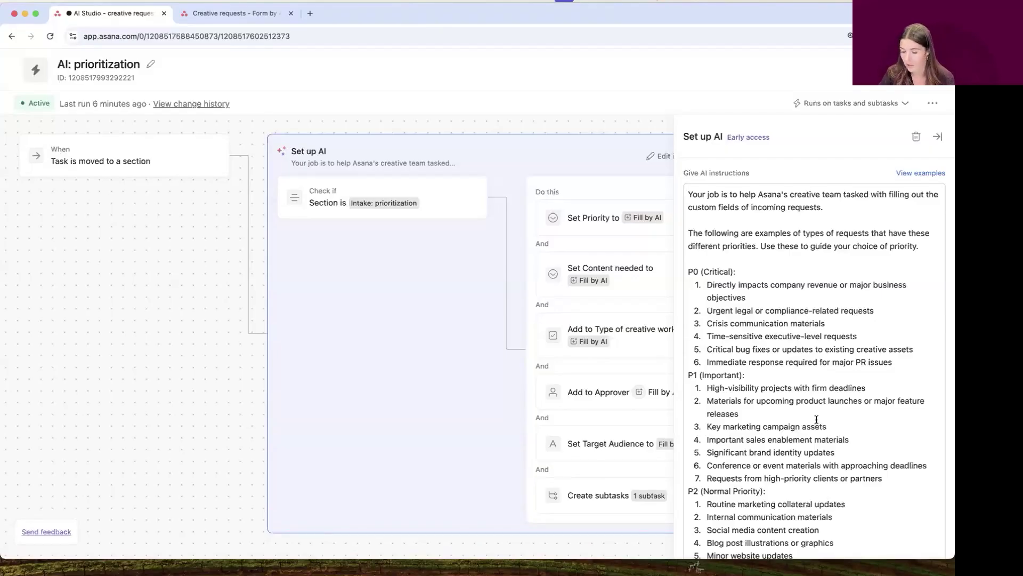
pyautogui.scroll(-2, 816, 419)
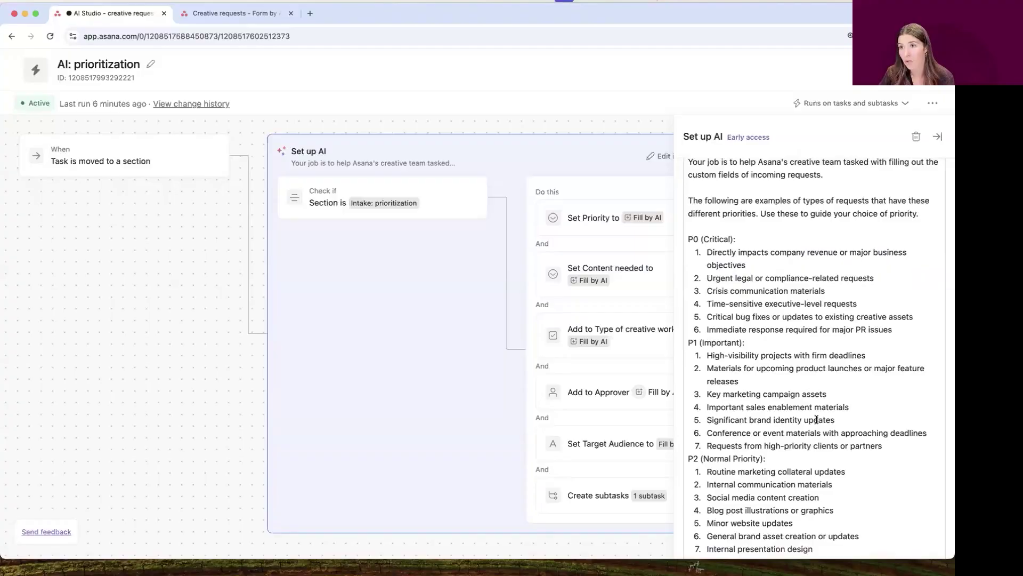
pyautogui.scroll(-1, 817, 419)
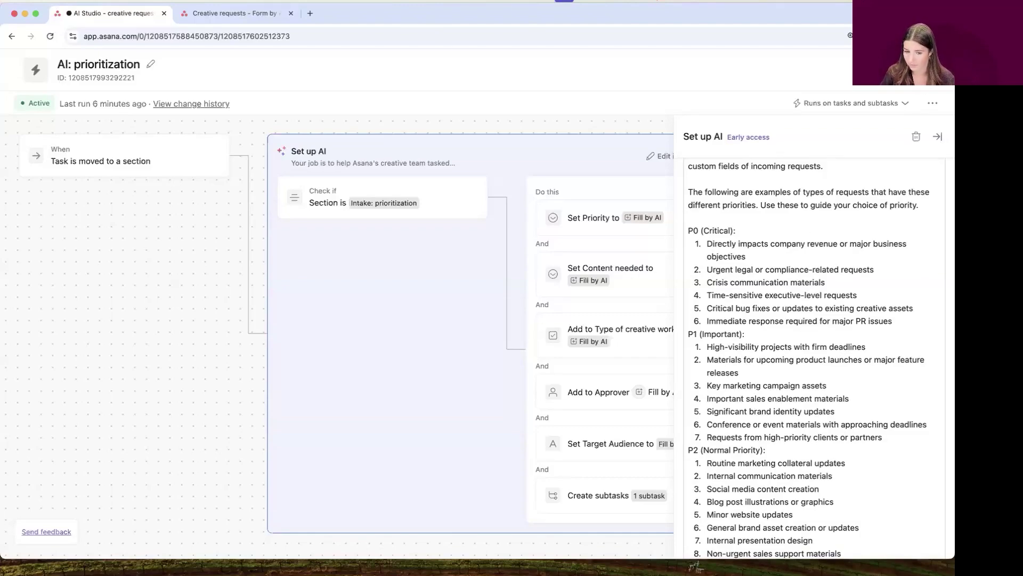
pyautogui.click(899, 66)
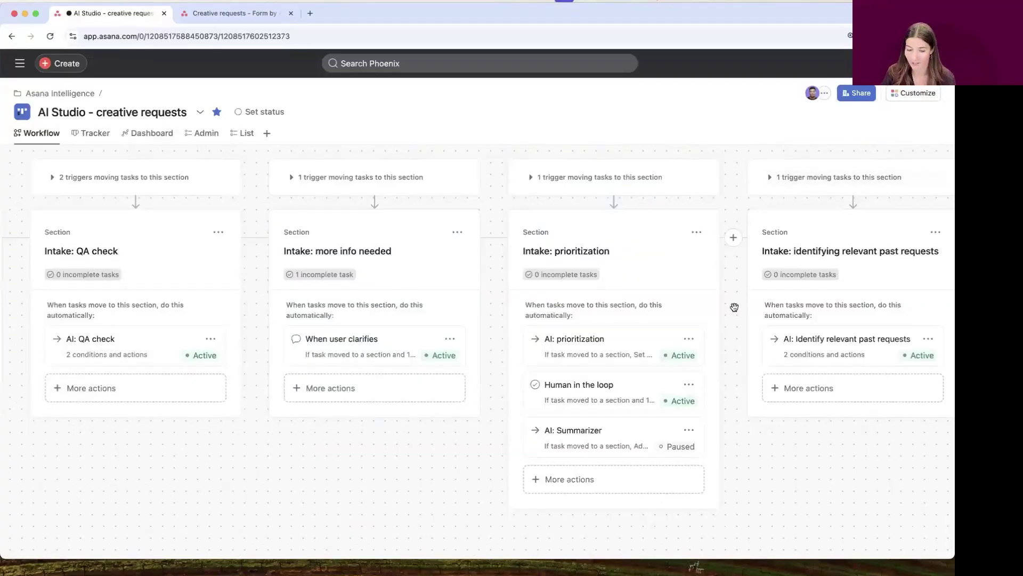
# - Locate the AI: Identify relevant past requests rule in the workflow's intake section for identifying relevant past requests
pyautogui.hscroll(5, 734, 307)
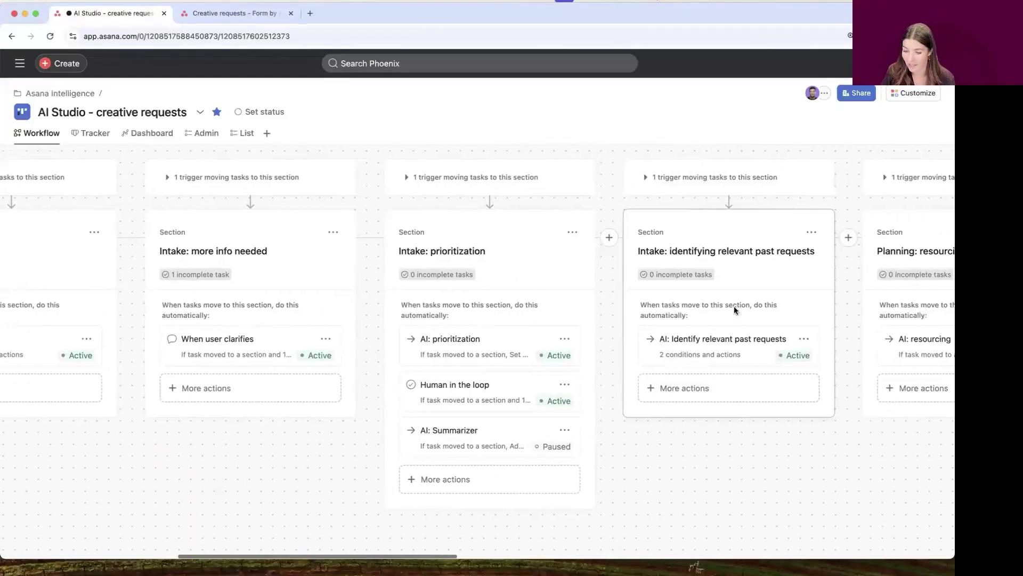
pyautogui.hscroll(1, 730, 309)
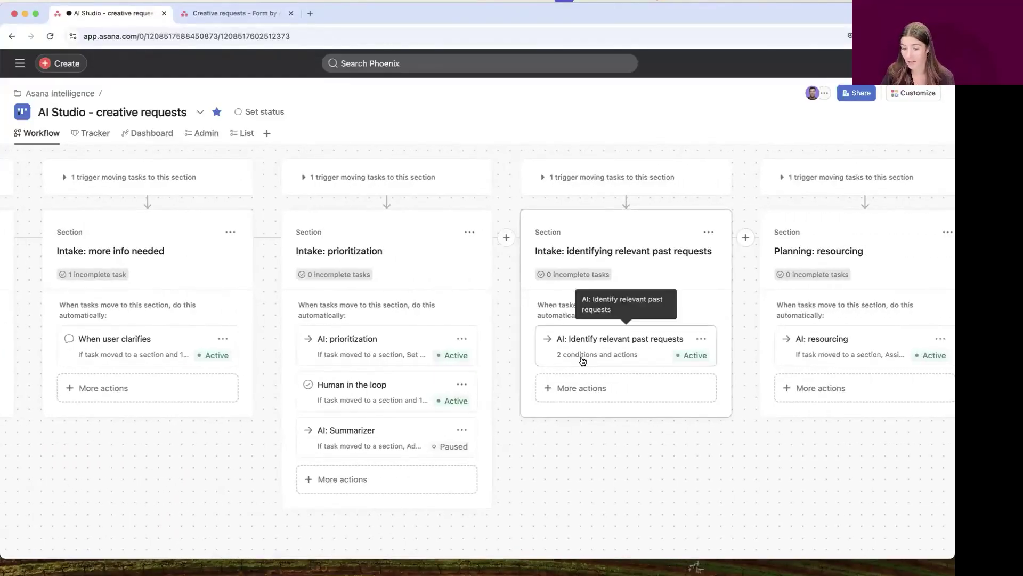